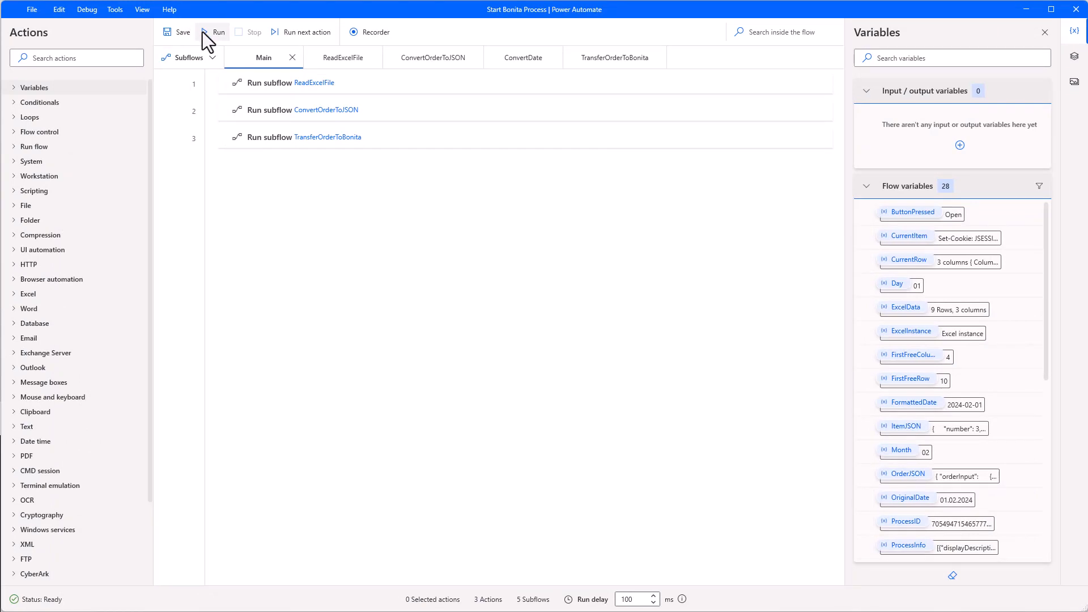
- Run the Start Bonita Process flow and select TestOrder_.xlsx as the Excel file to extract the order from
left_click(204, 33)
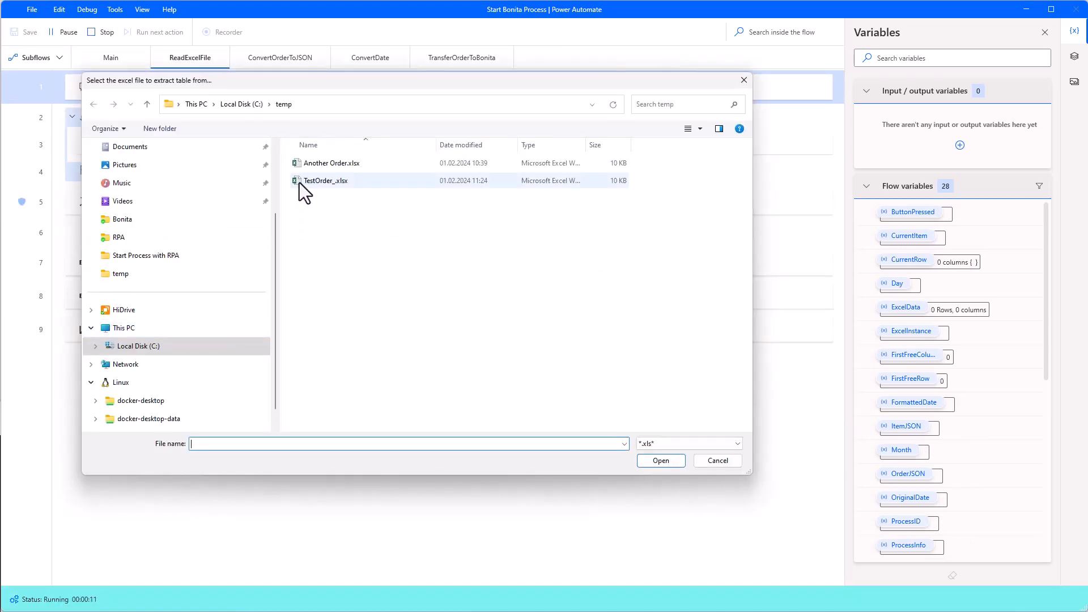
left_click(299, 182)
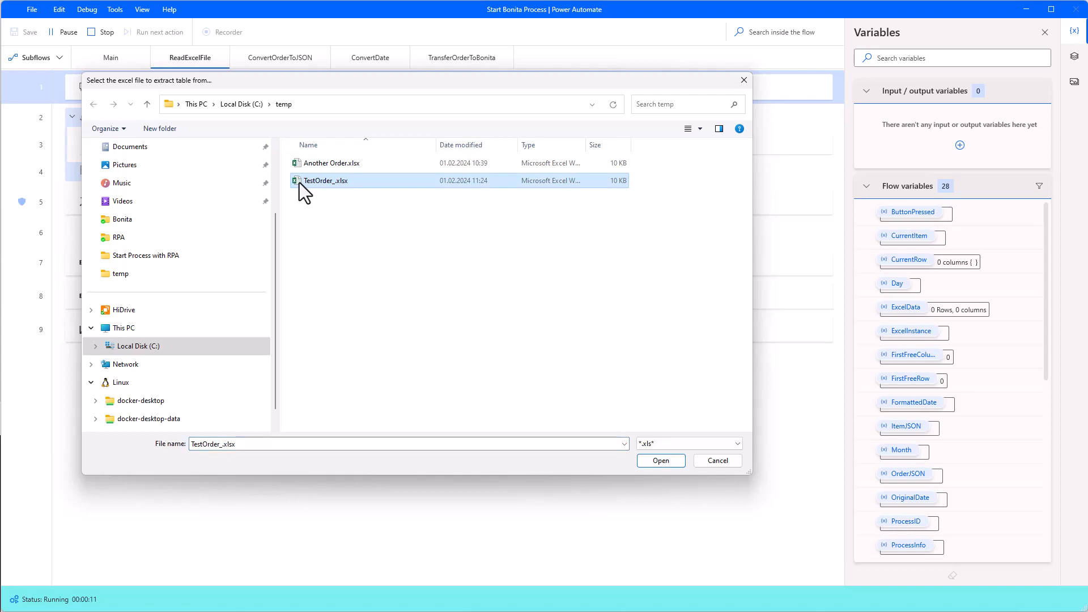
left_click(659, 460)
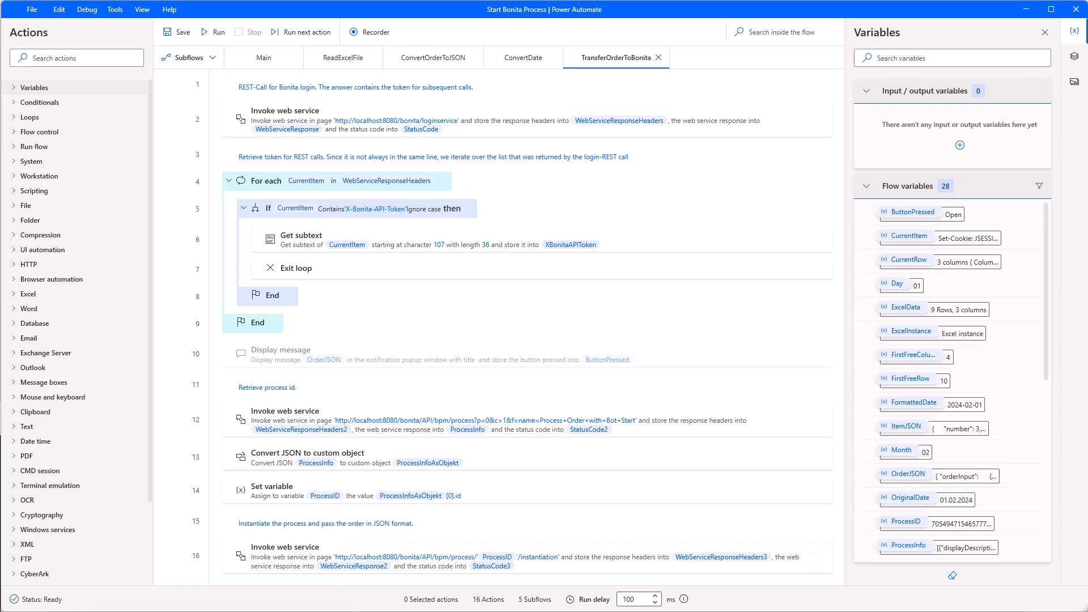
- Switch to the Bonita User Application, refresh the task list and take the Review order task
left_click(333, 602)
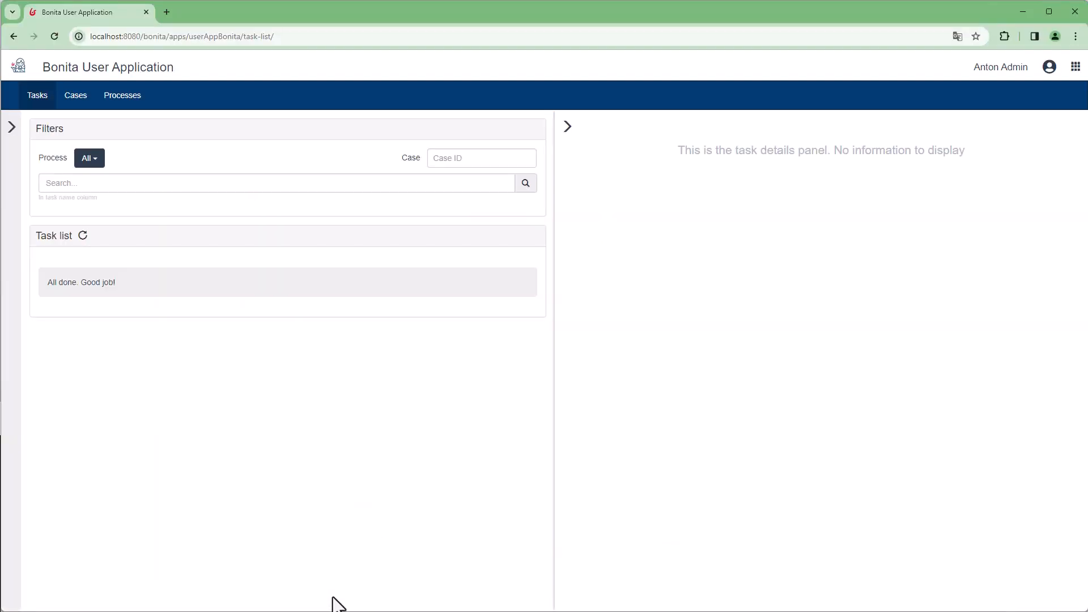
left_click(84, 238)
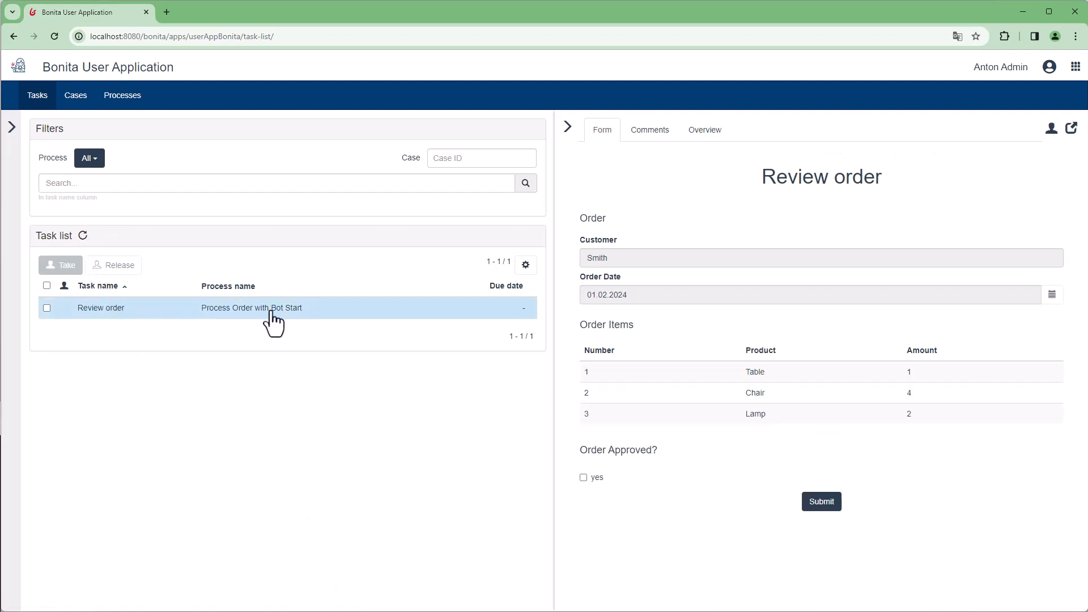
left_click(598, 187)
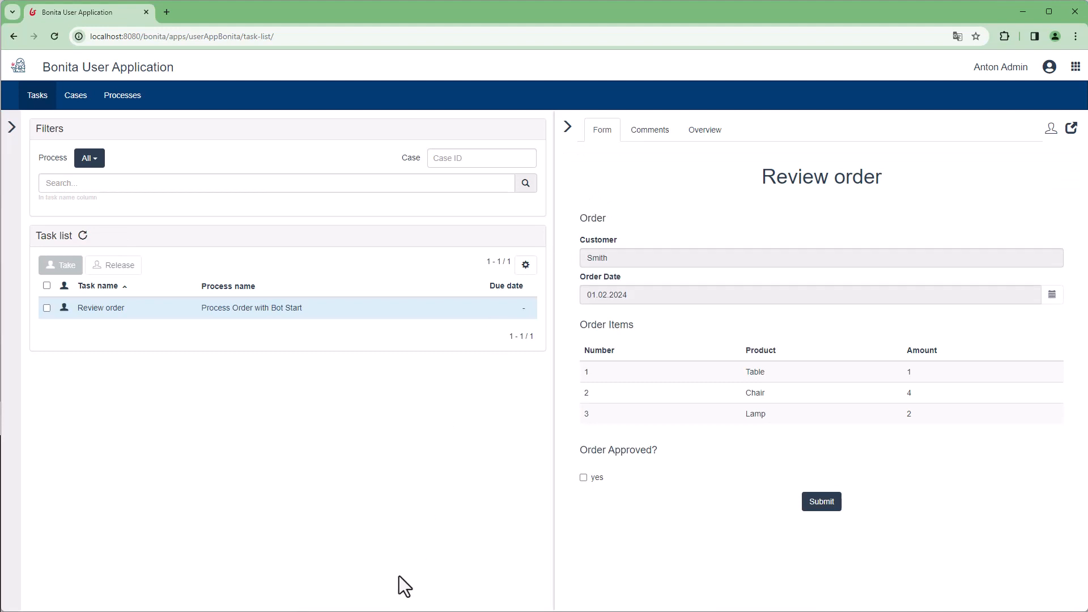
- Bring up TestOrder_.xlsx in Excel and place it beside the Review order form to compare the order data
left_click(319, 611)
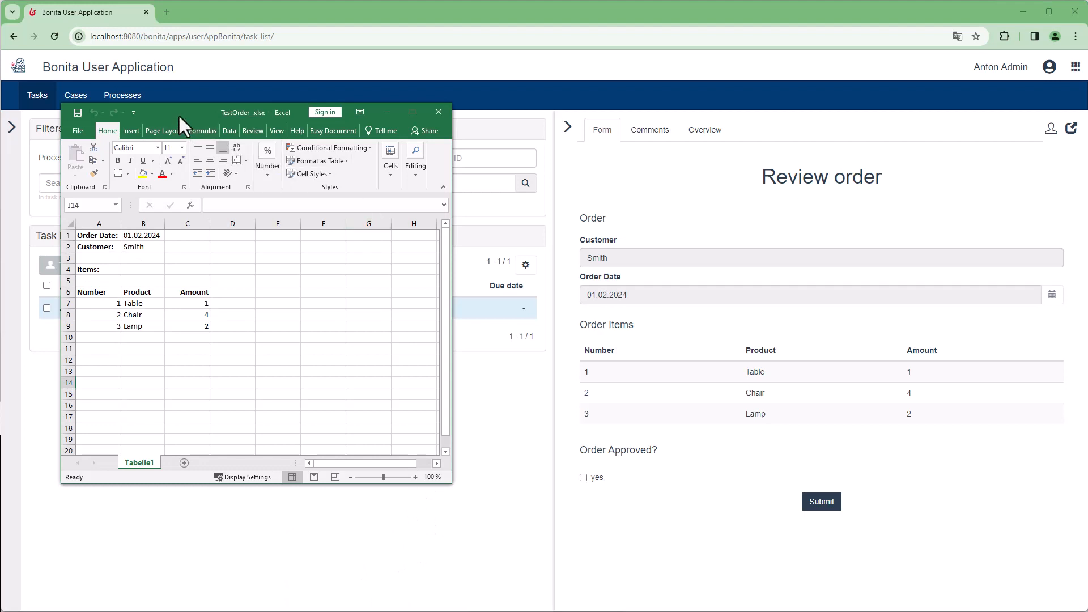
left_click_drag(178, 114, 278, 198)
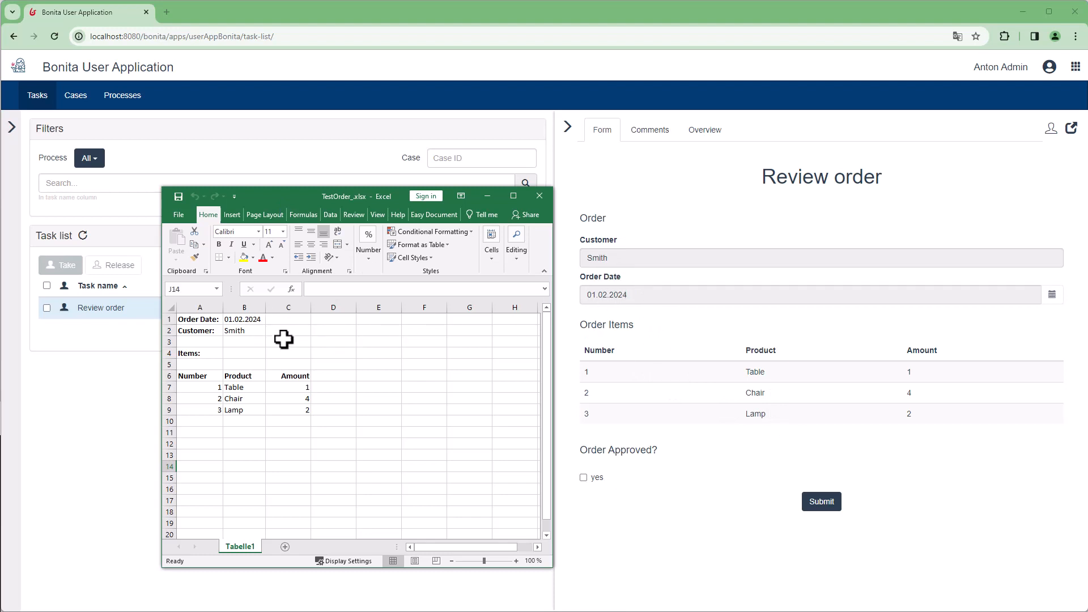
- Return to the Review order form, mark the order as approved and submit it
left_click(545, 22)
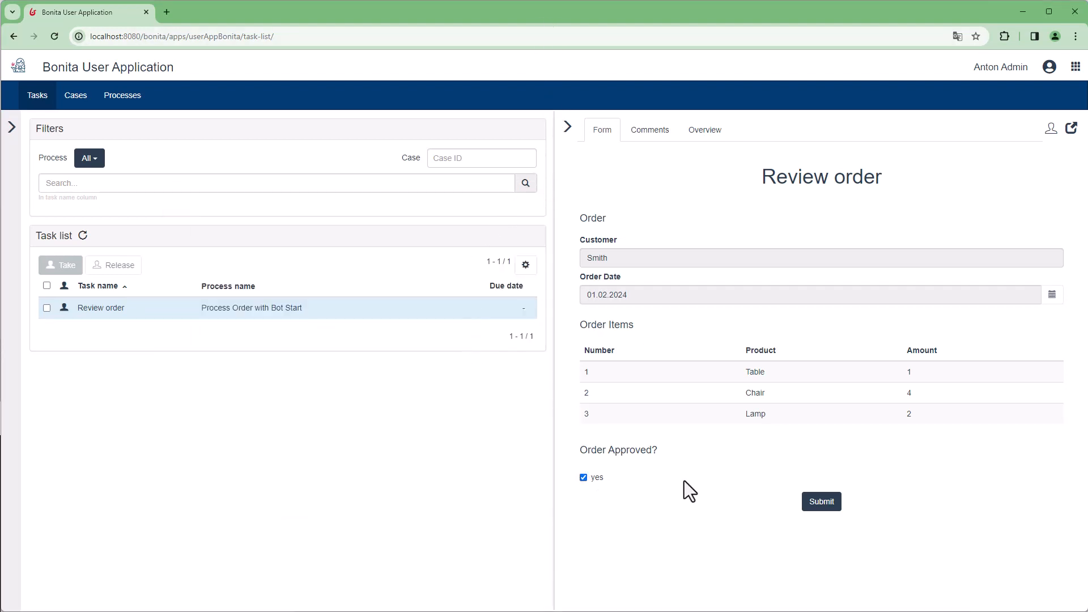
left_click(820, 505)
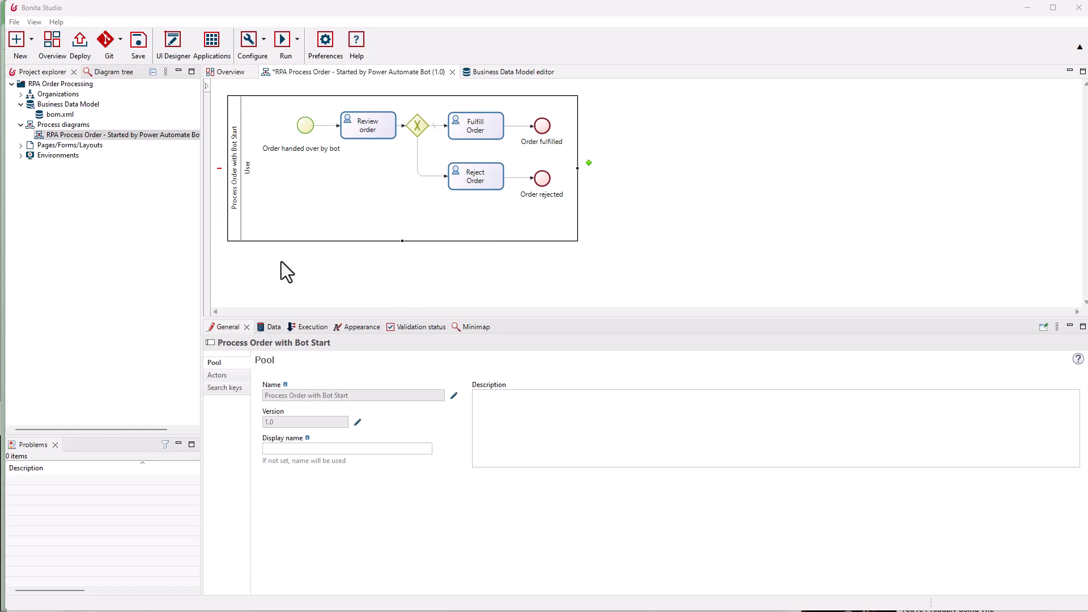
- In Bonita Studio, examine the pool's order business variable and the PurchaseOrder and OrderItem attributes in the business data model
left_click(274, 327)
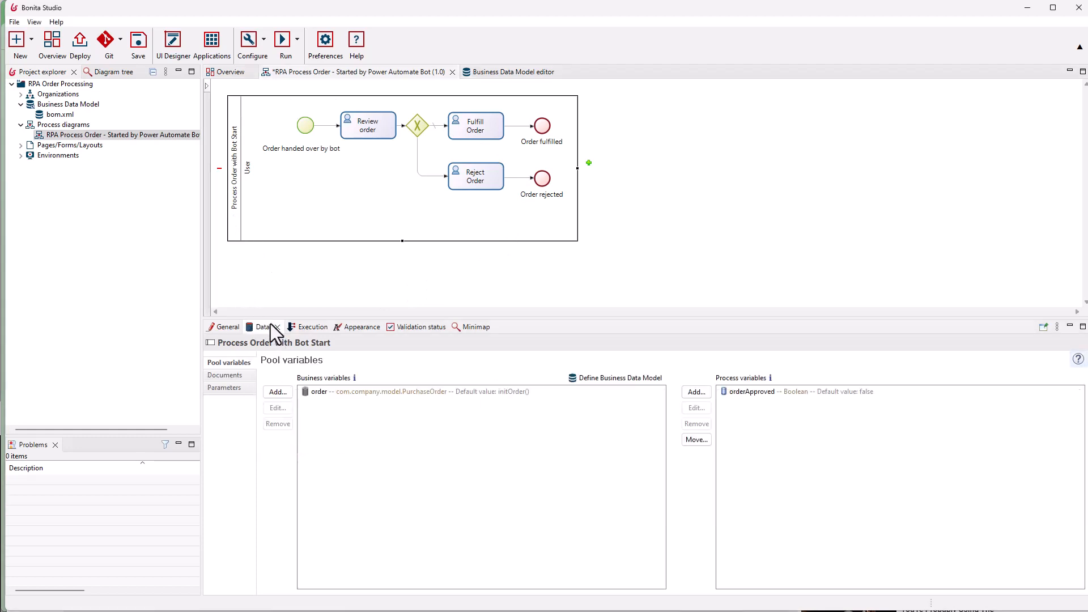
left_click(342, 391)
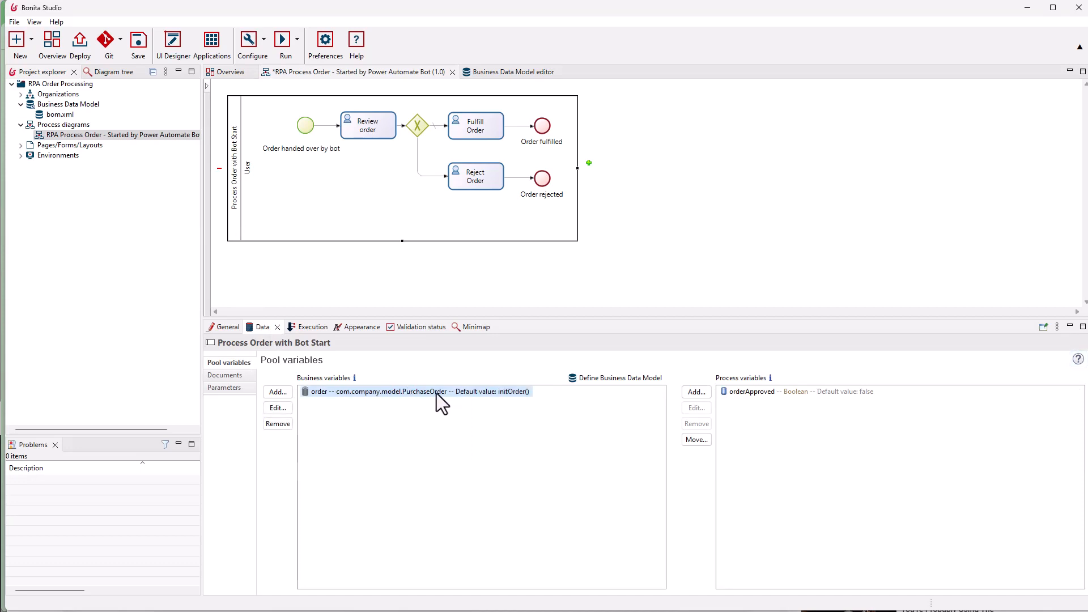
left_click(497, 74)
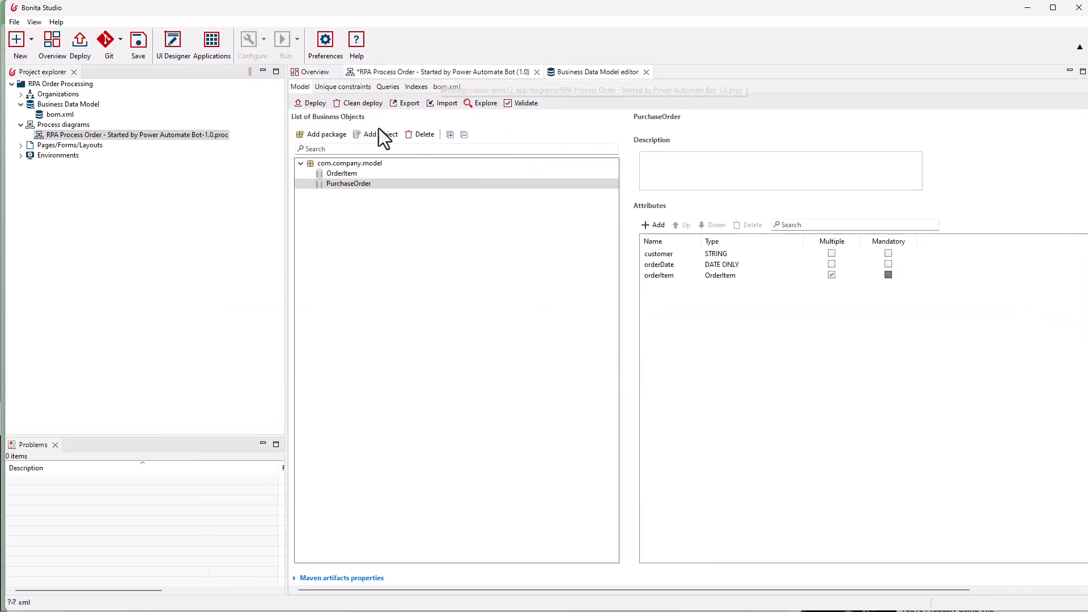
left_click(358, 185)
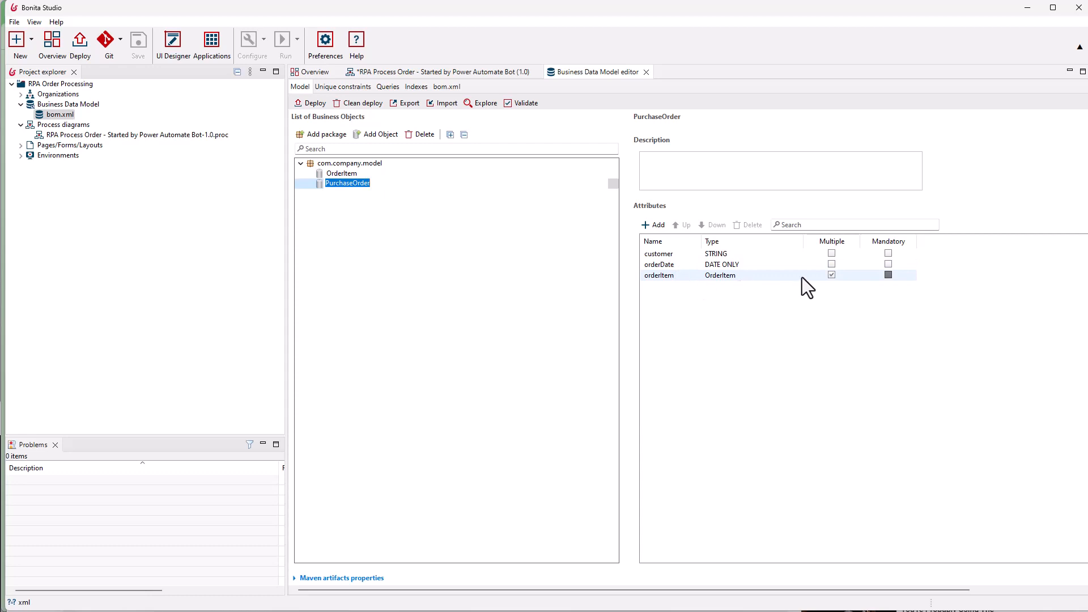
left_click(341, 174)
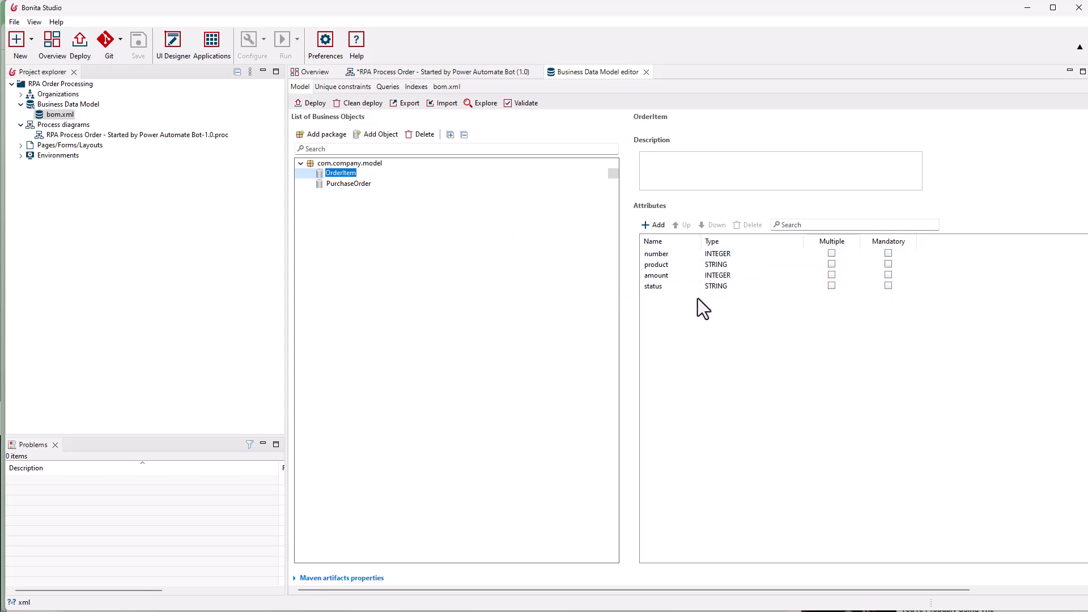
- Return to the RPA Process Order diagram and show the pool's execution settings
left_click(460, 70)
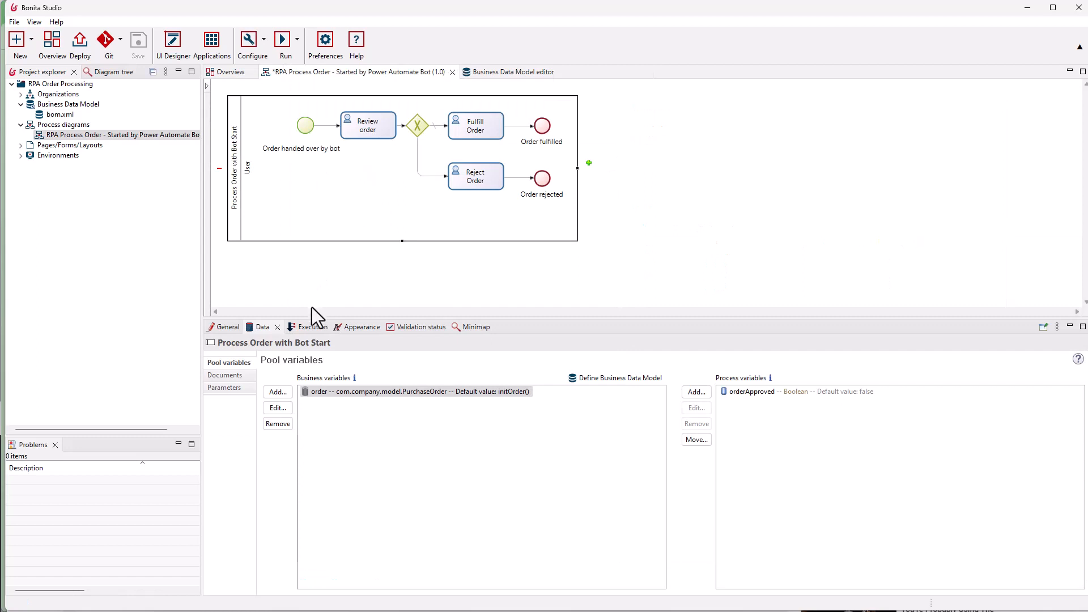
left_click(305, 326)
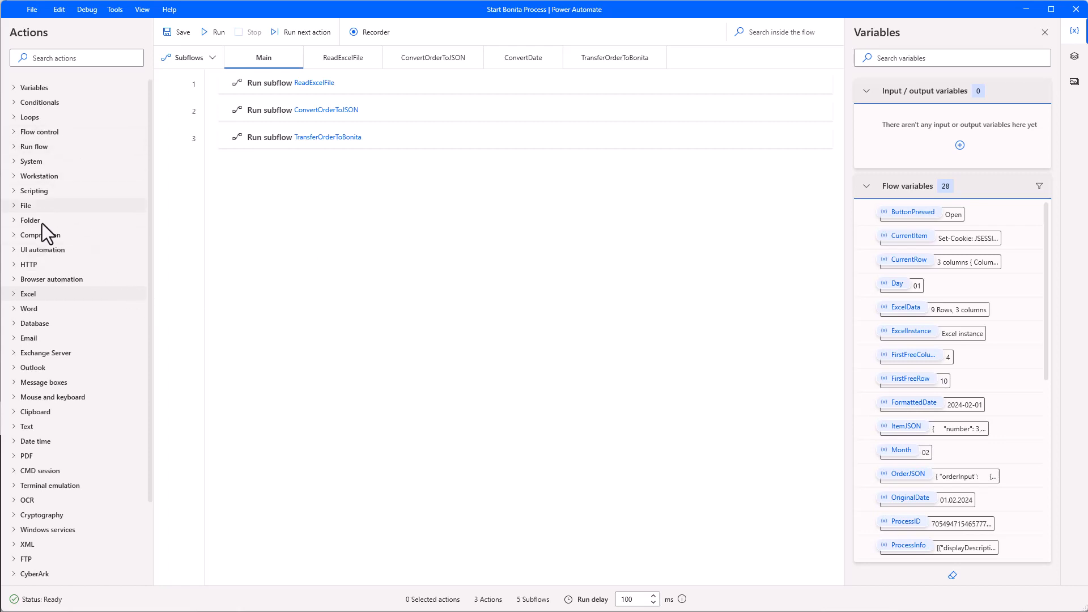
- In Power Automate, examine the available actions in the Excel, HTTP, Conditionals, Variables and Loops groups
left_click(12, 295)
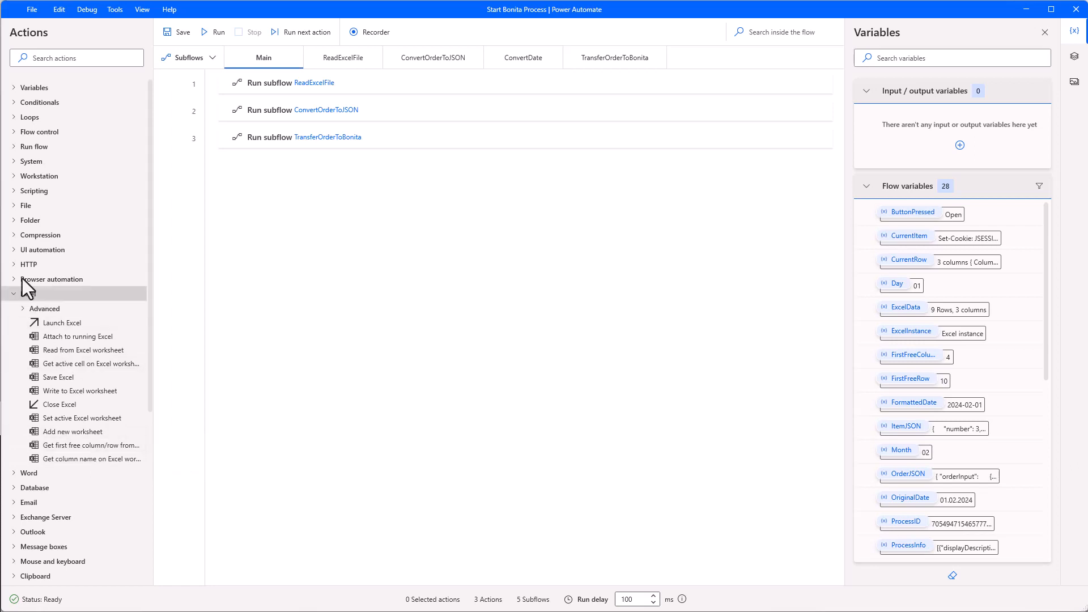
left_click(15, 264)
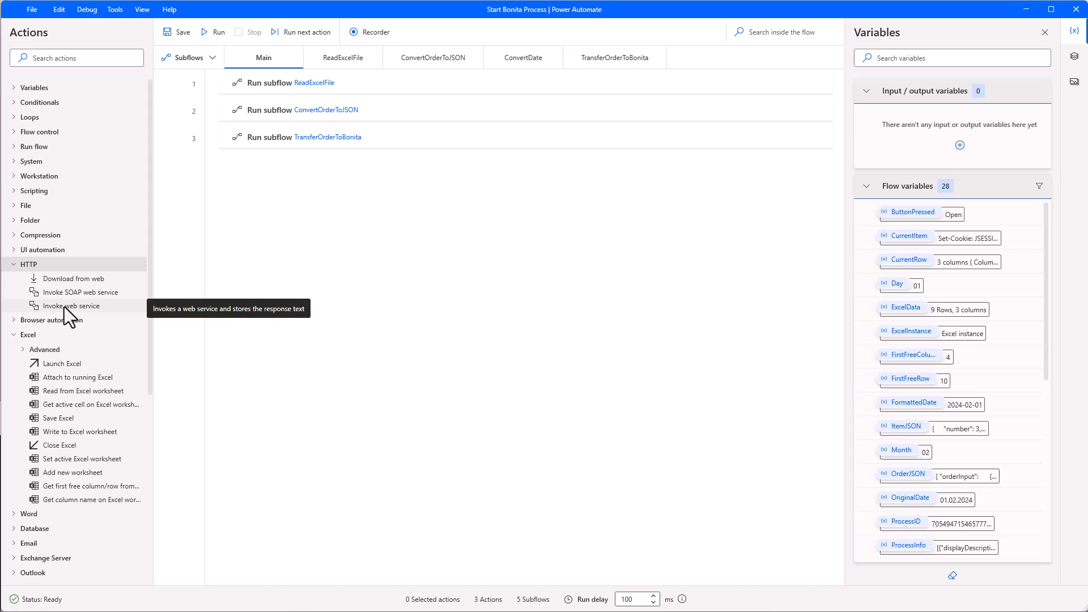
left_click(13, 102)
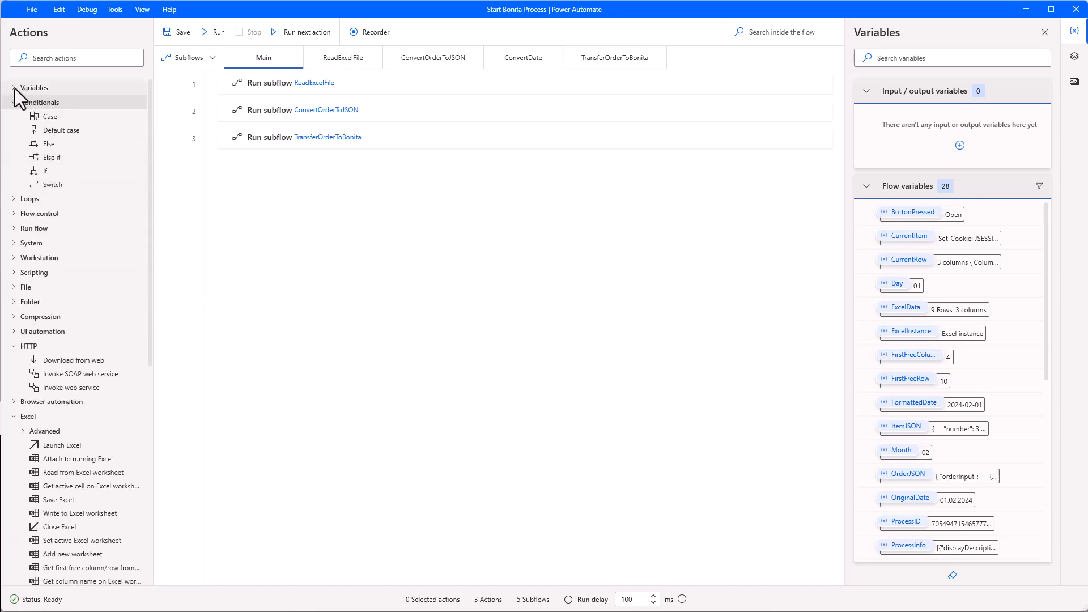
left_click(15, 88)
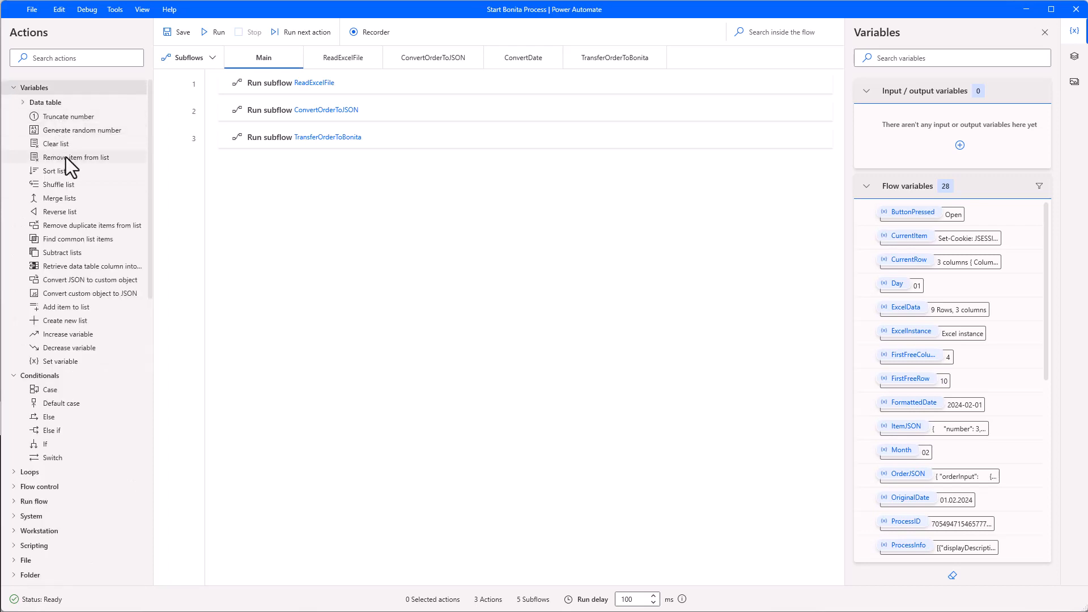
left_click(16, 89)
left_click(13, 200)
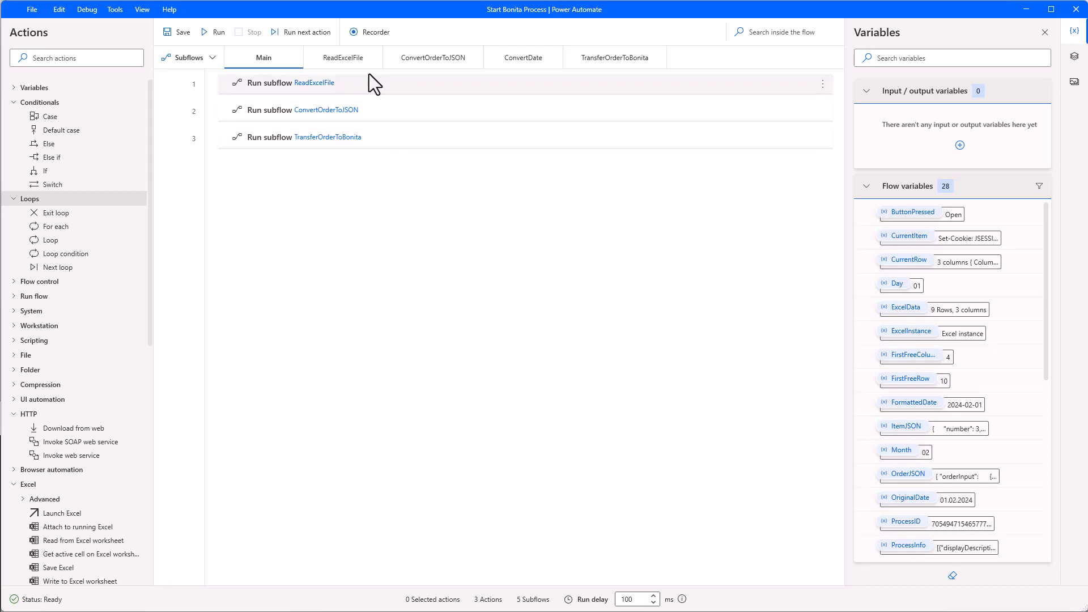
- Review the actions of the ReadExcelFile, ConvertOrderToJSON and ConvertDate subflows, ending back on ConvertOrderToJSON
left_click(355, 60)
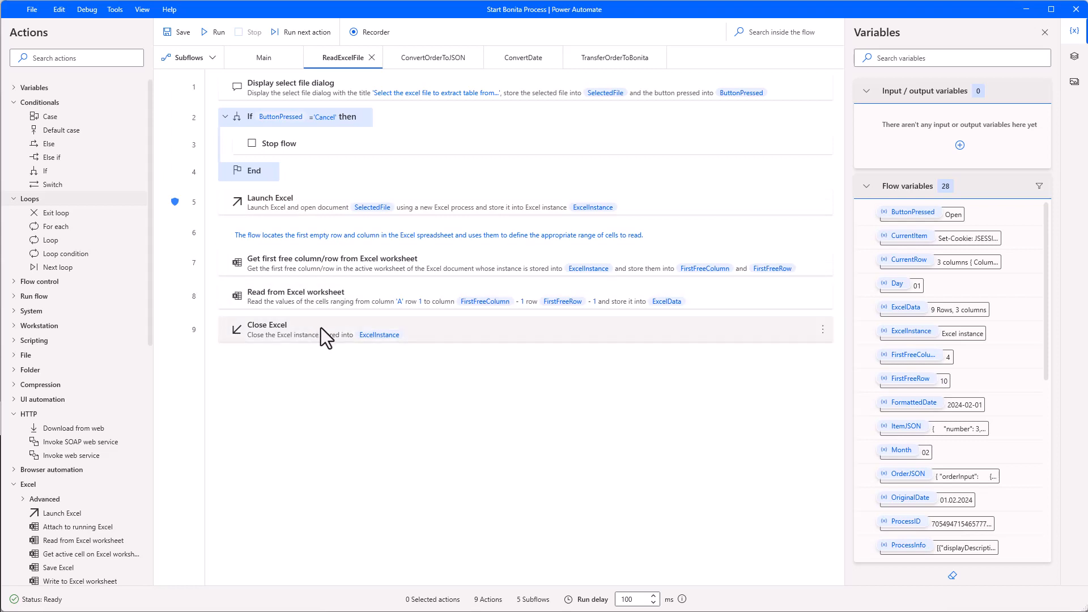
left_click(420, 60)
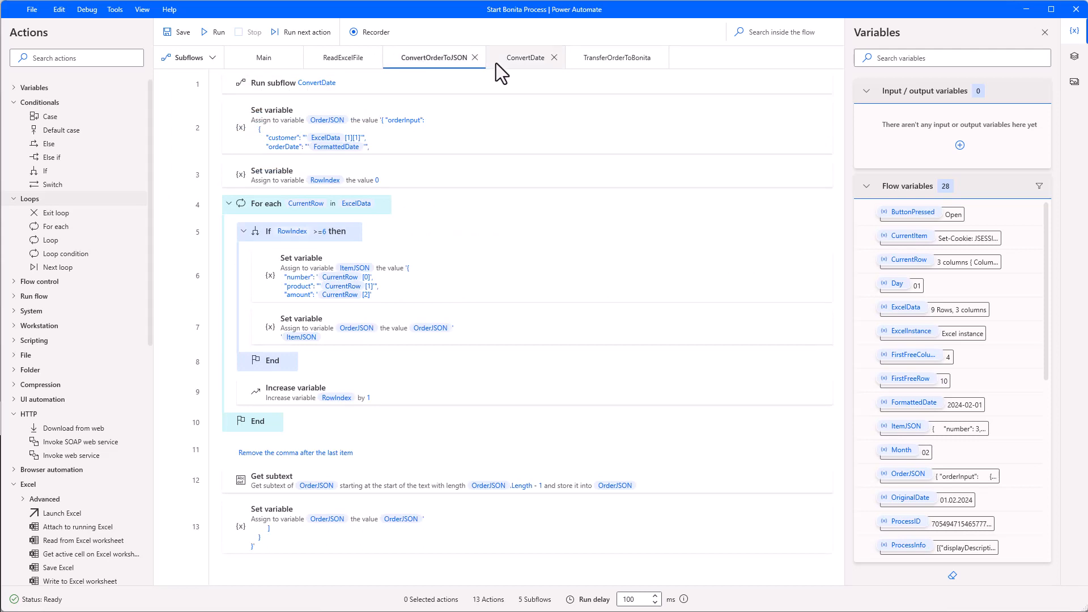
left_click(510, 56)
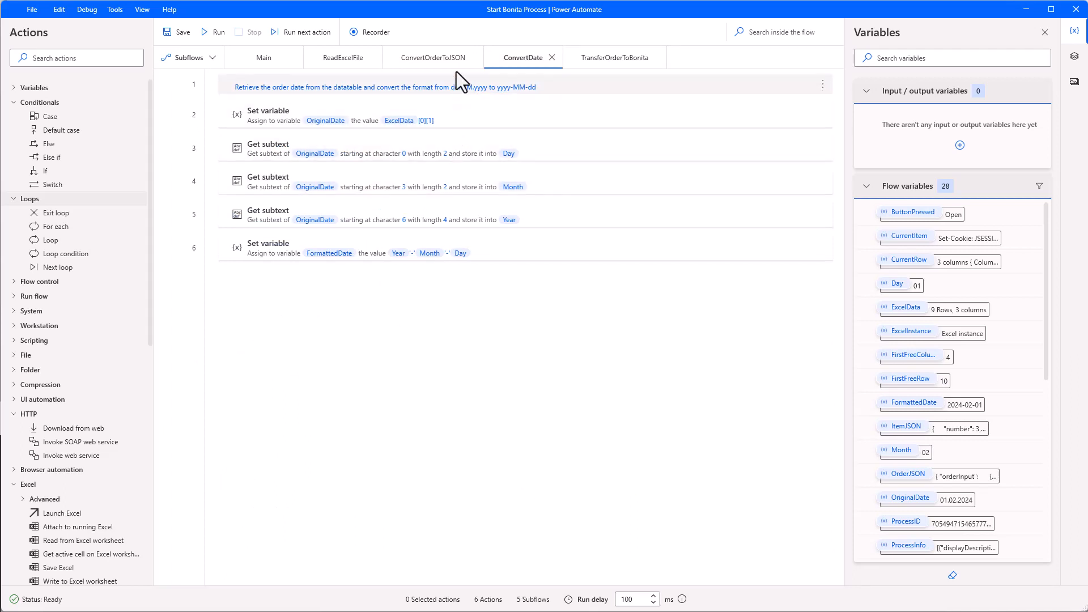
left_click(447, 60)
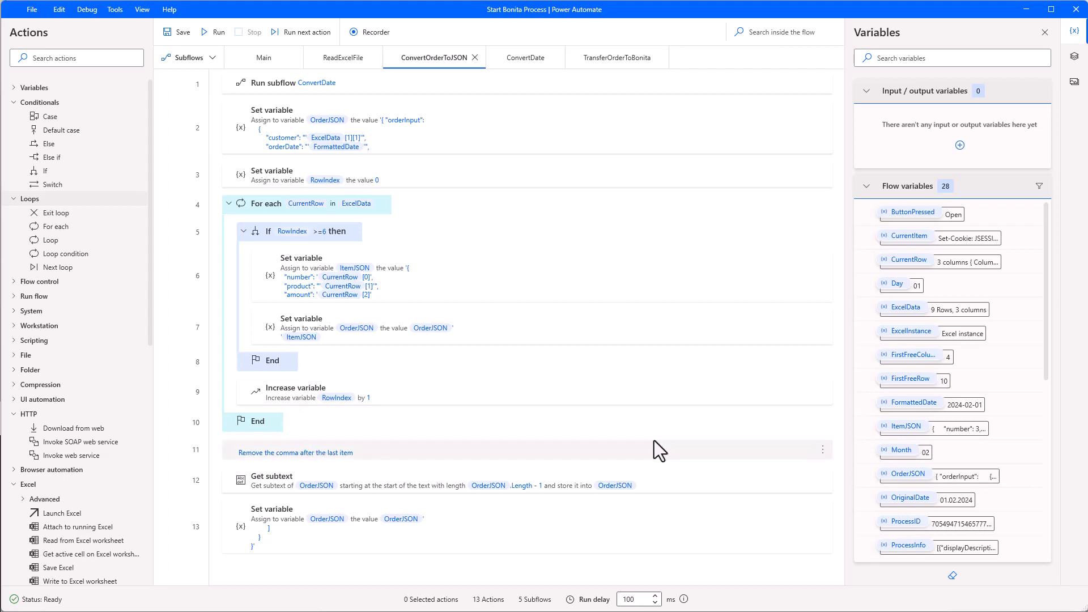
- View the full OrderJSON variable value, compare it with the process contract inputs in Bonita Studio, and close the value viewer
double_click(993, 477)
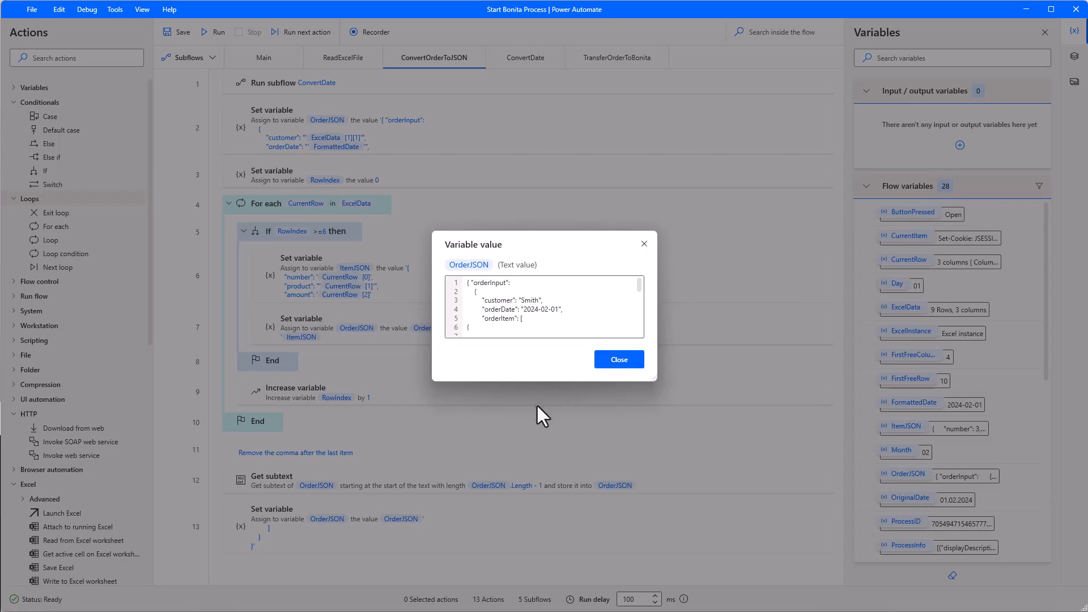
left_click_drag(534, 378, 512, 545)
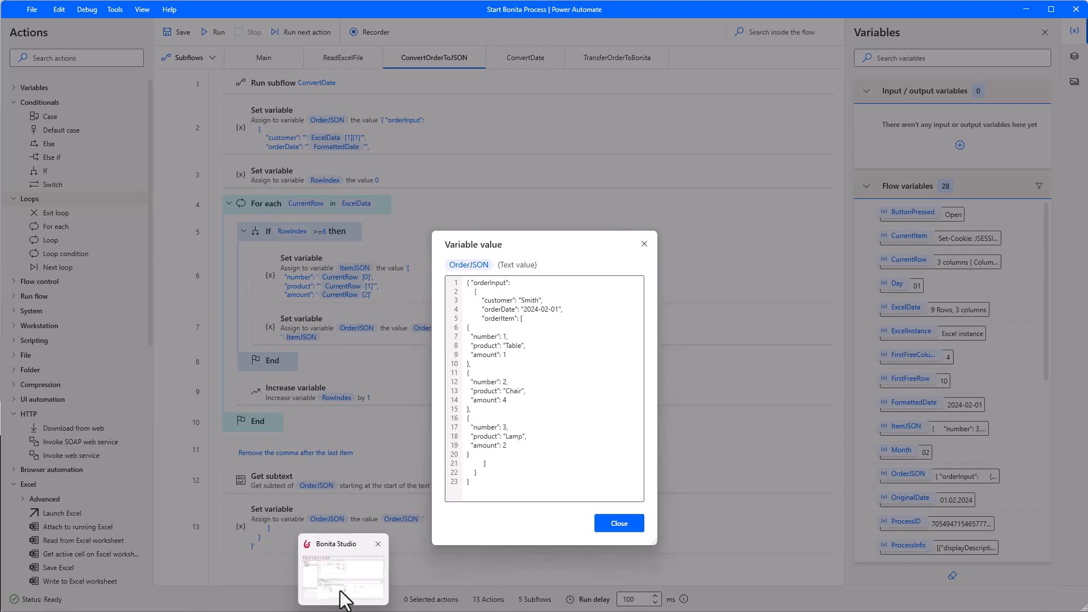
left_click(346, 594)
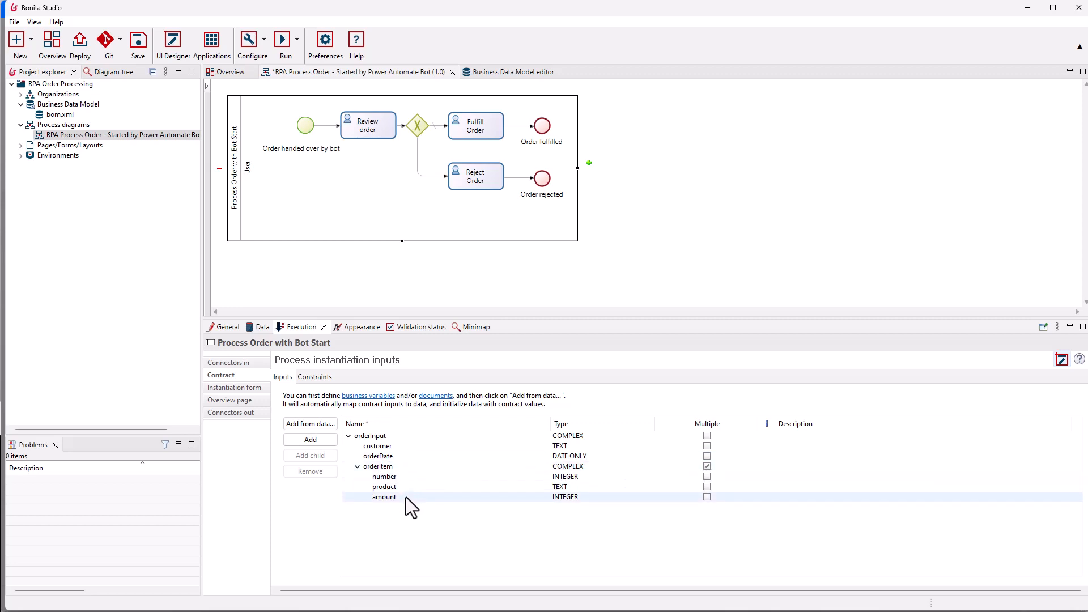
mouse_move(369, 603)
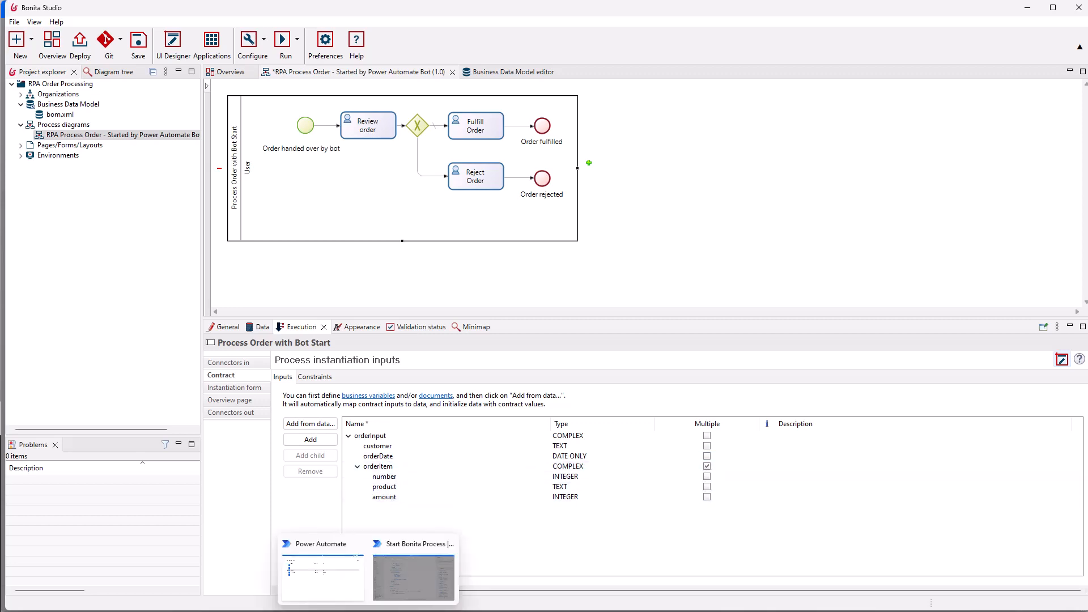
left_click(396, 585)
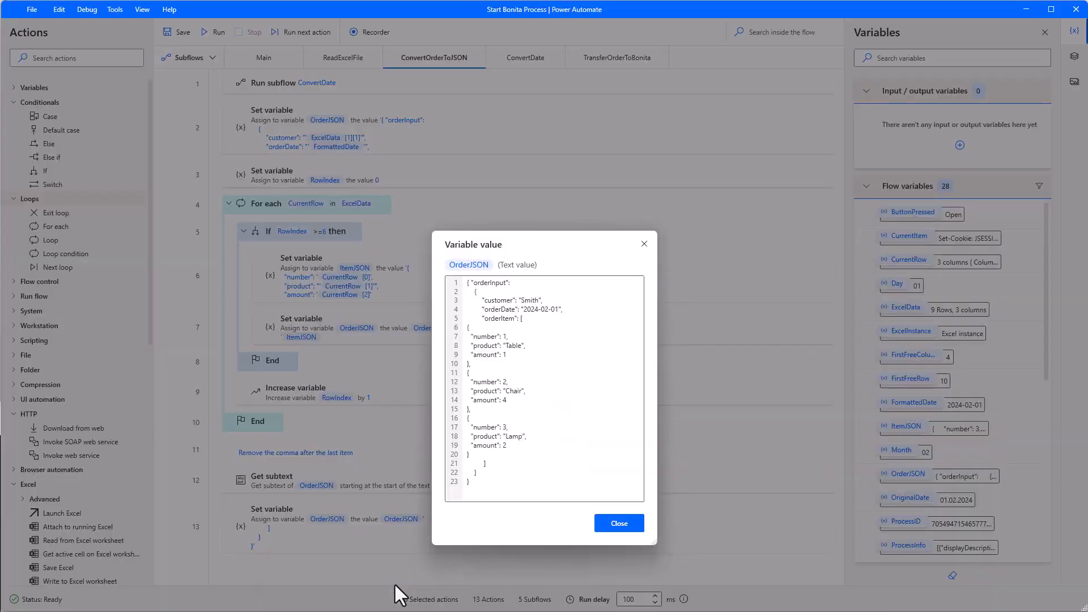
left_click(614, 521)
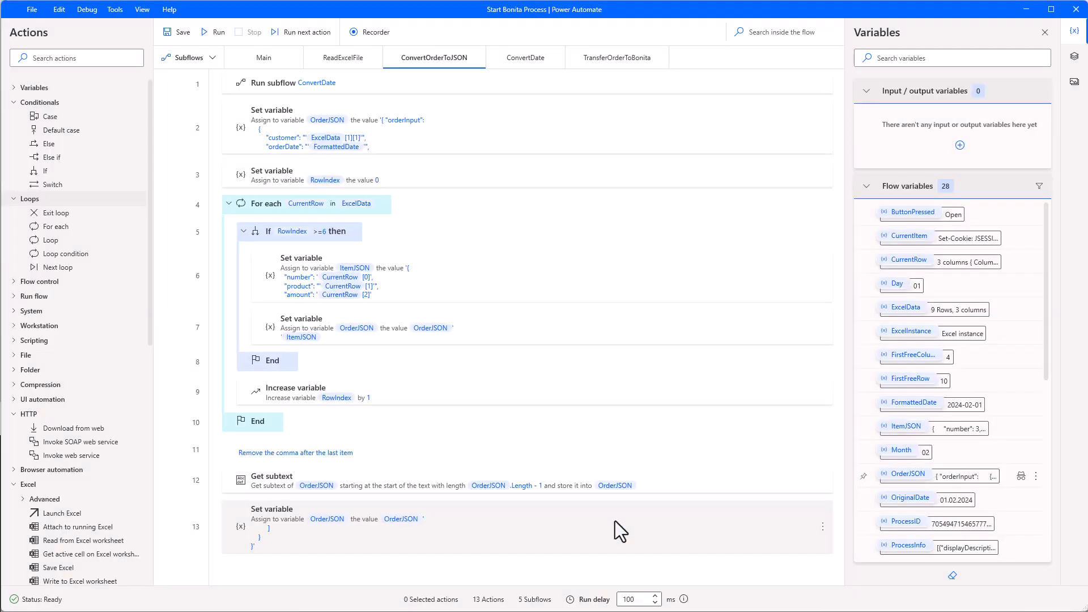
- In the TransferOrderToBonita subflow, open the settings of the Invoke web service action that retrieves the process ID
left_click(617, 60)
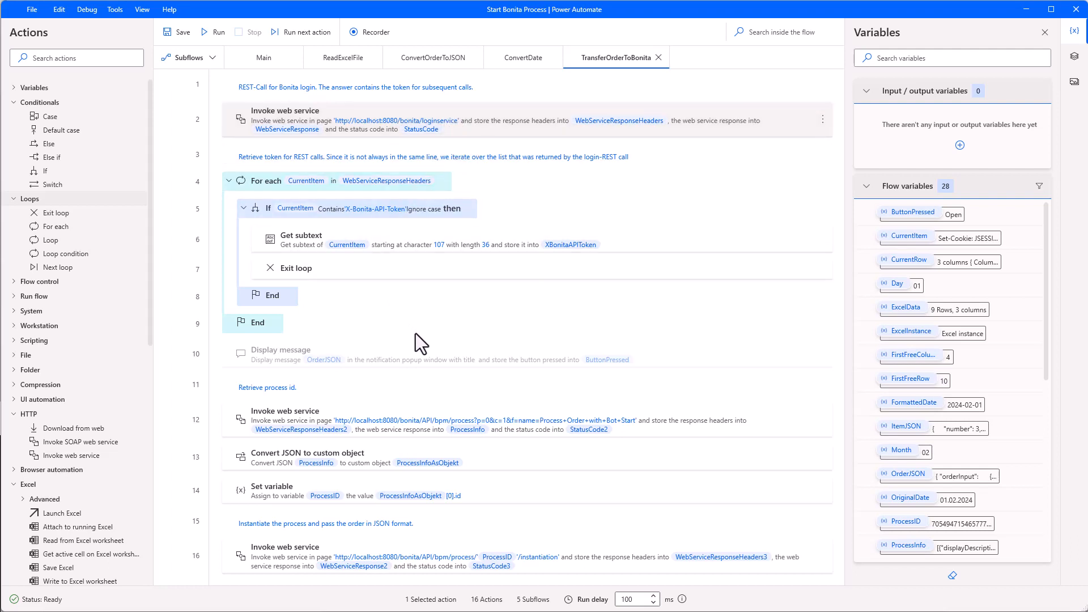
left_click(540, 427)
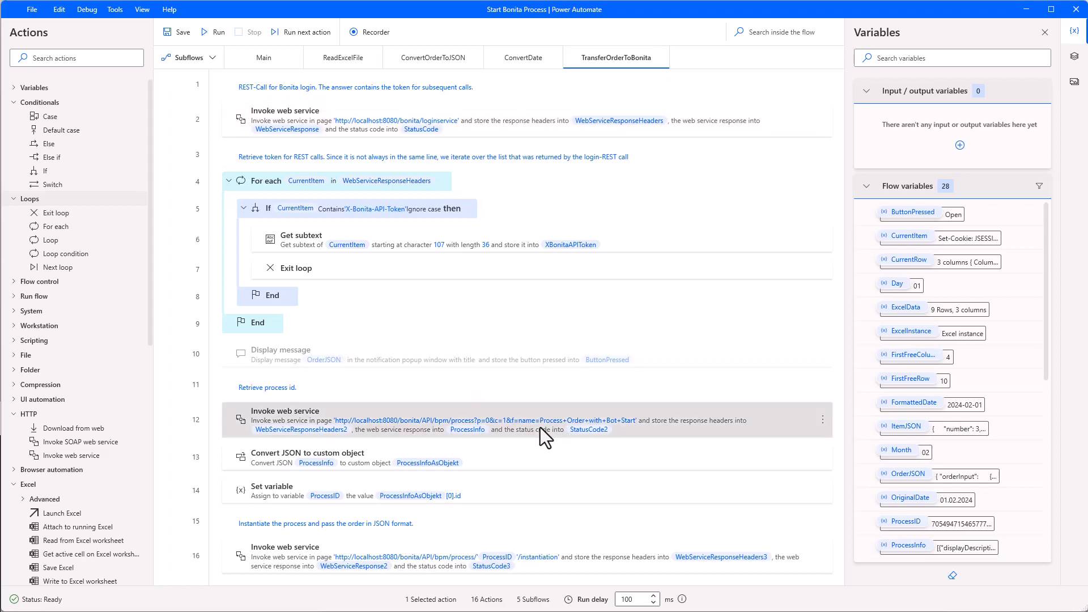
double_click(830, 422)
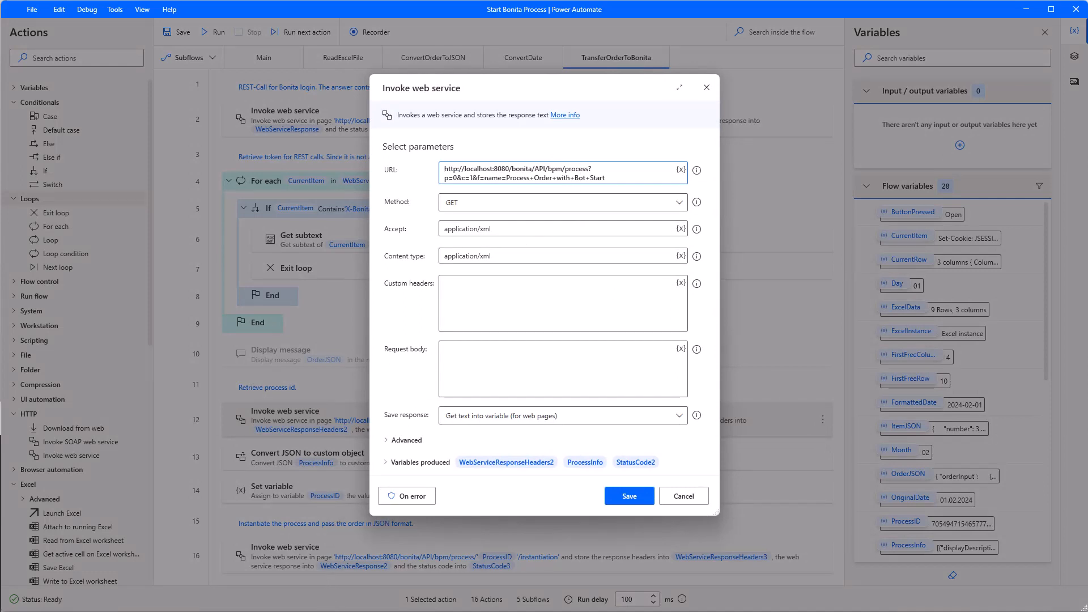
- Switch to the Bonita API documentation in Chrome and review the Finds Processes and Instanciate the process operations
mouse_move(319, 611)
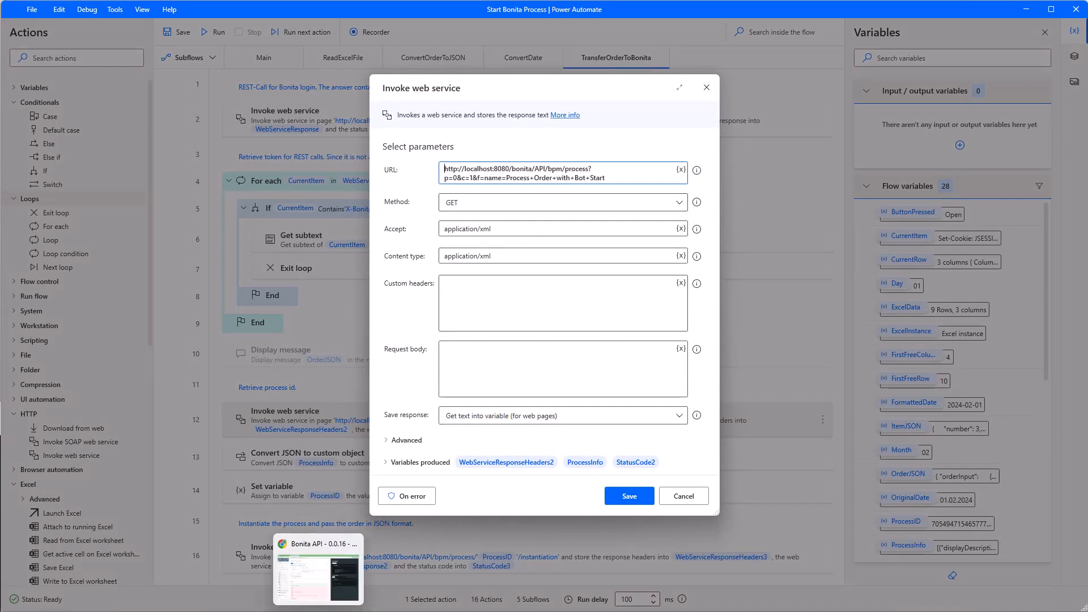
left_click(301, 584)
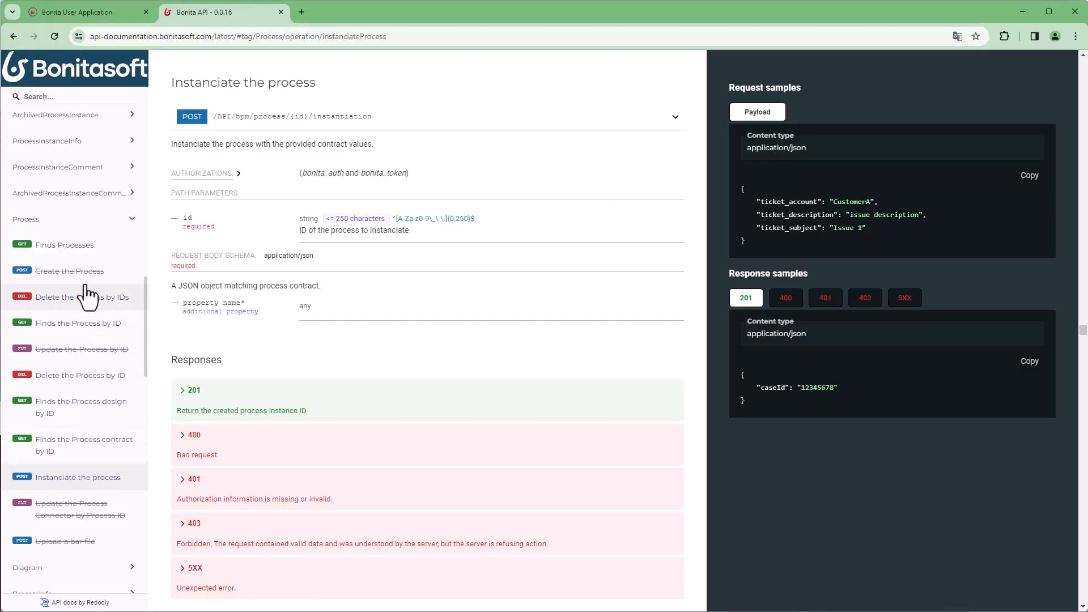
left_click(83, 251)
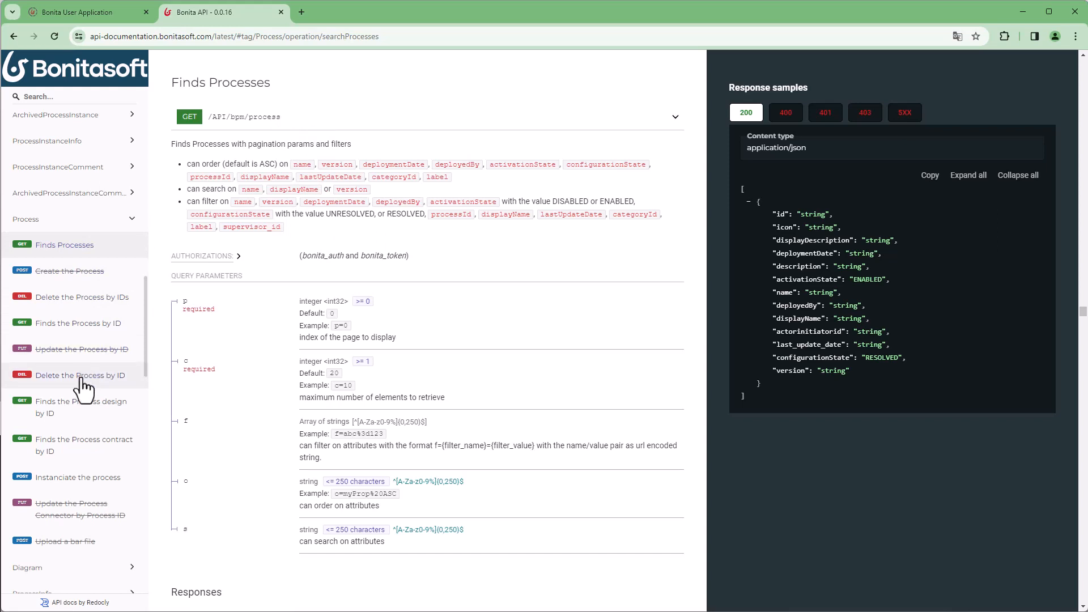
left_click(102, 479)
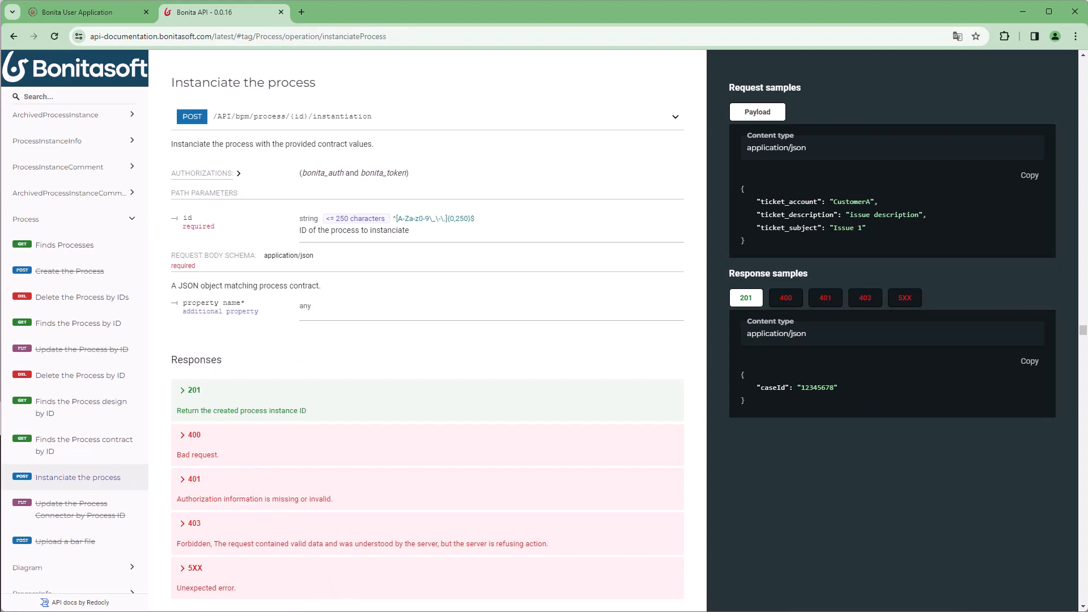
- Return to Power Automate and close the settings of the process ID web service action without saving
mouse_move(368, 611)
left_click(396, 575)
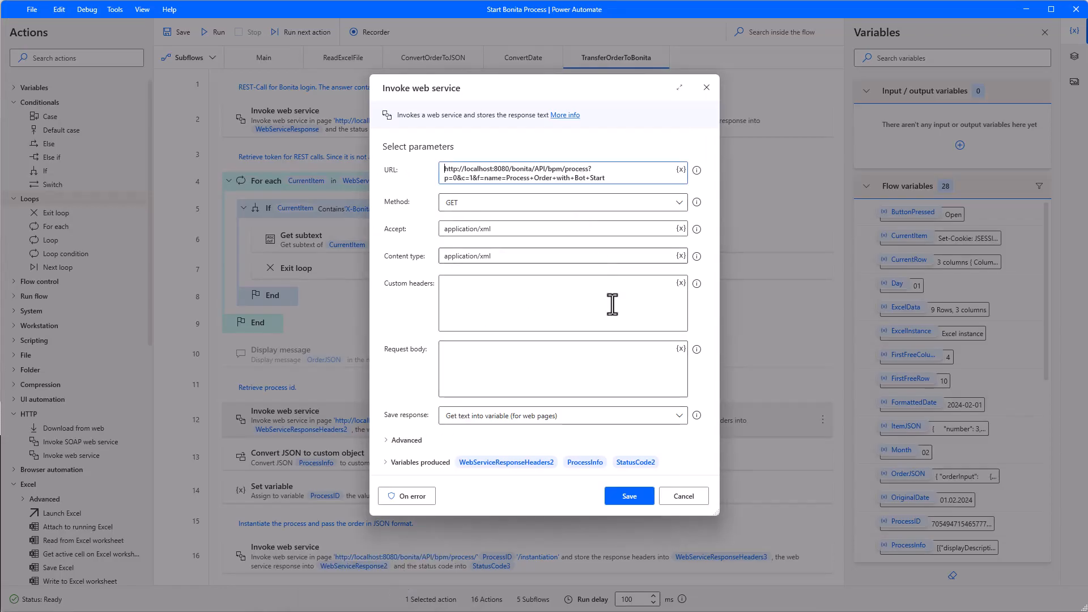
left_click(677, 498)
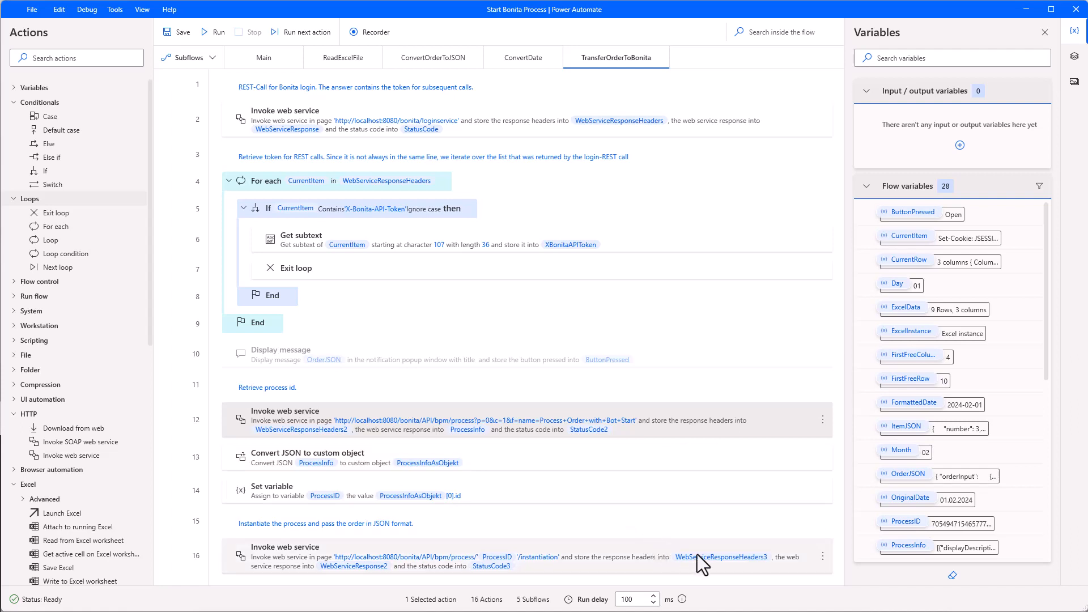
- Review the settings of the Invoke web service action that instantiates the process, including its headers and request body, and close them without saving
left_click(822, 556)
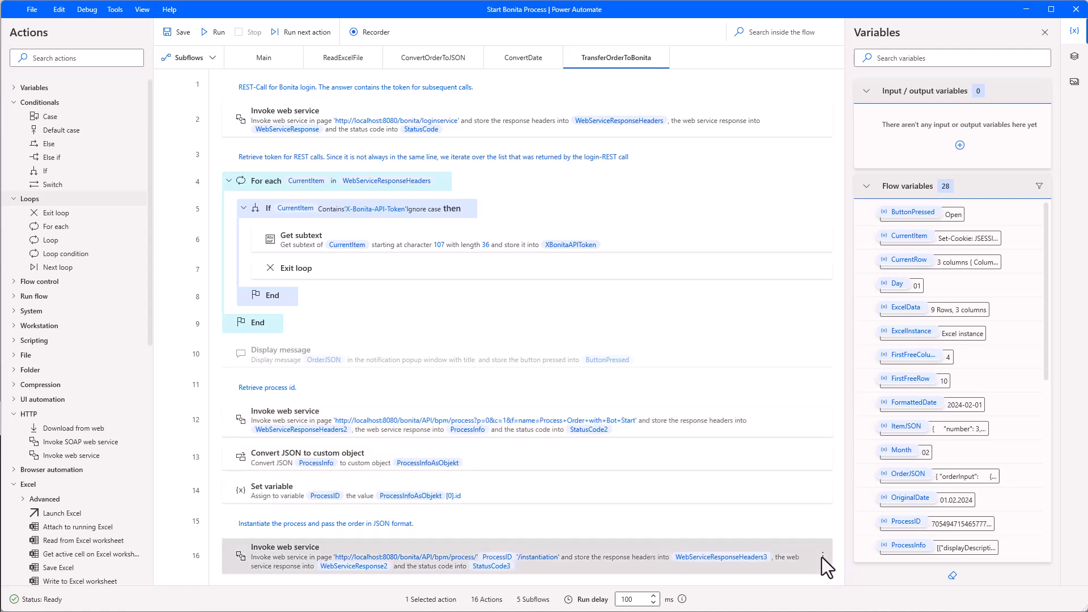
left_click(849, 391)
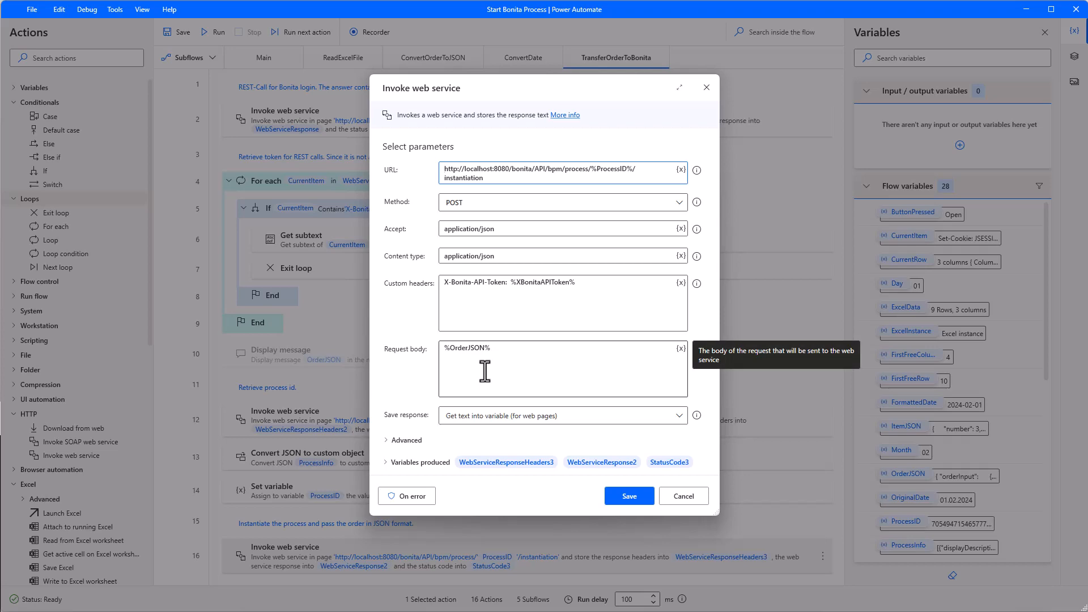
left_click(673, 502)
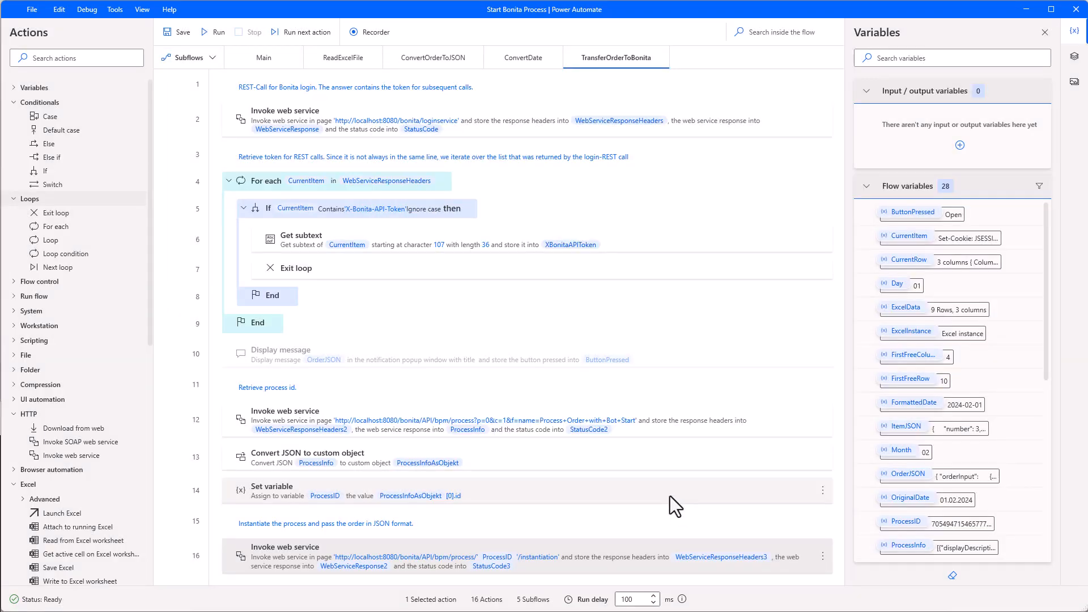